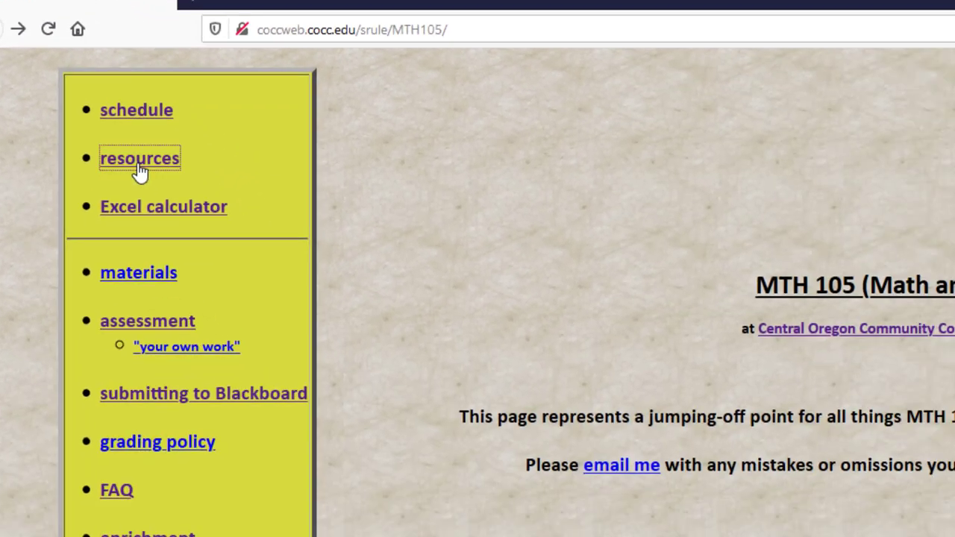
# - Open the course resources page and look through its list of topics
pyautogui.click(254, 277)
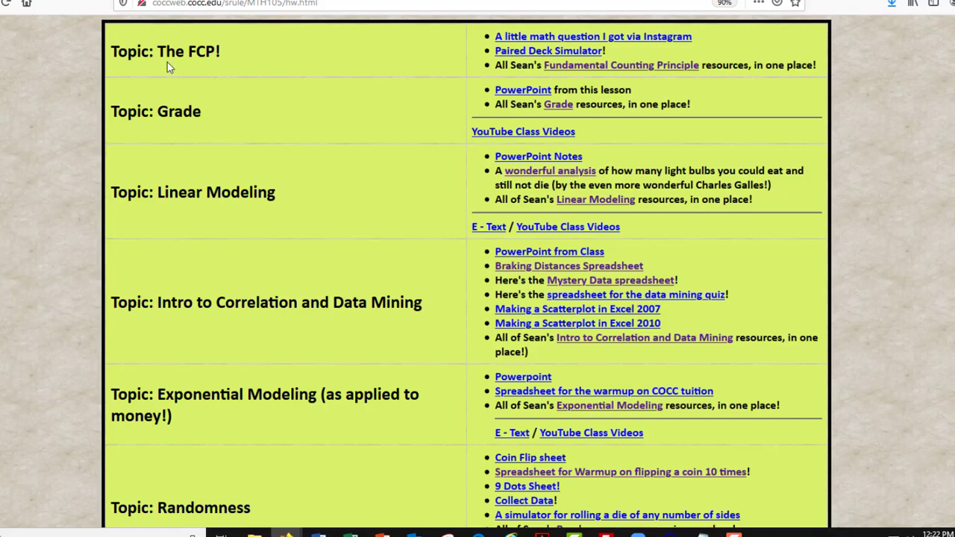
pyautogui.scroll(-5, 167, 64)
pyautogui.scroll(-5, 166, 64)
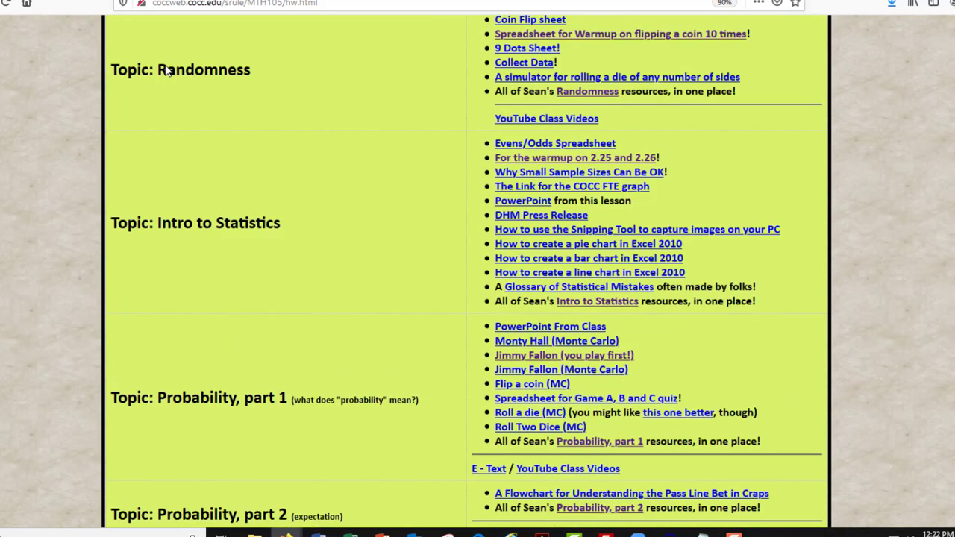
pyautogui.scroll(10, 167, 70)
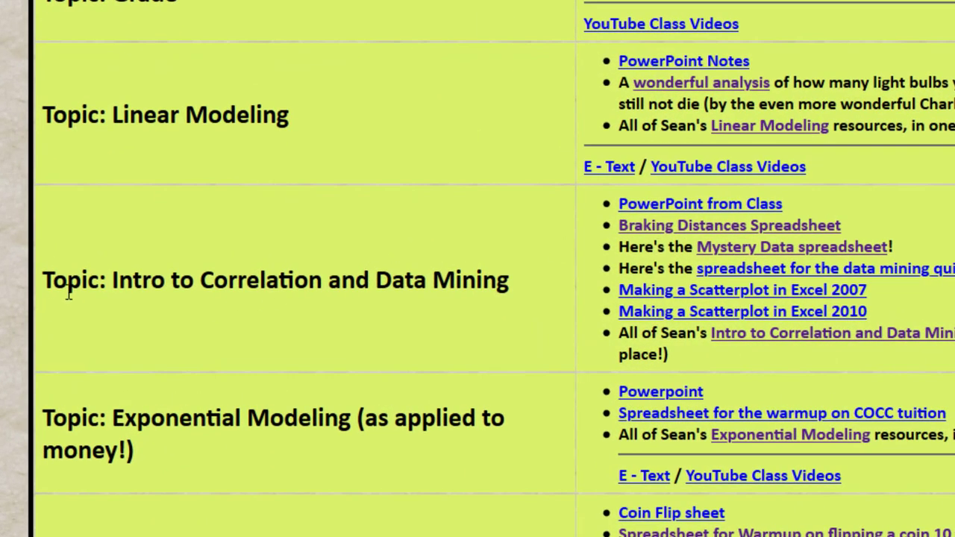
# - Open the Braking Distances Spreadsheet from the Intro to Correlation and Data Mining topic in Excel
pyautogui.moveTo(45, 283); pyautogui.dragTo(515, 291)
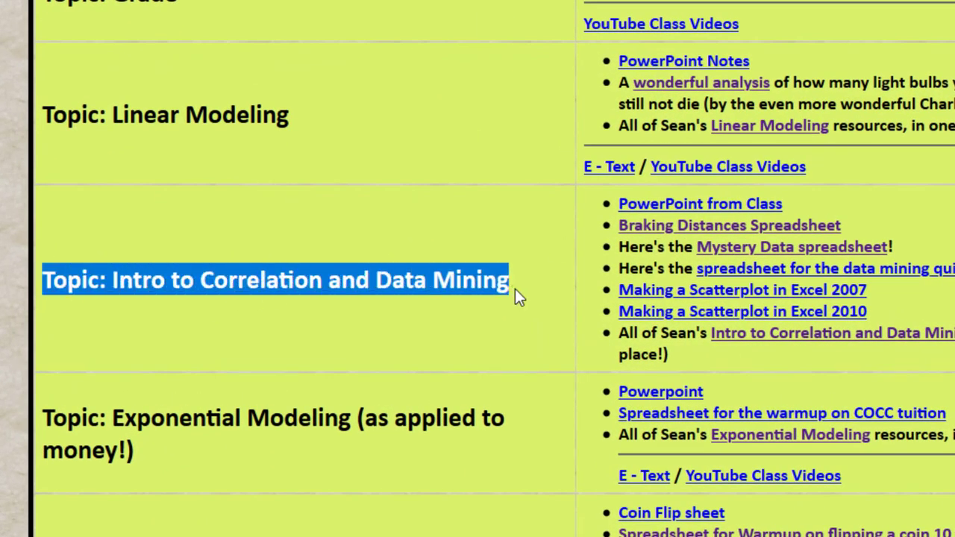
pyautogui.click(258, 238)
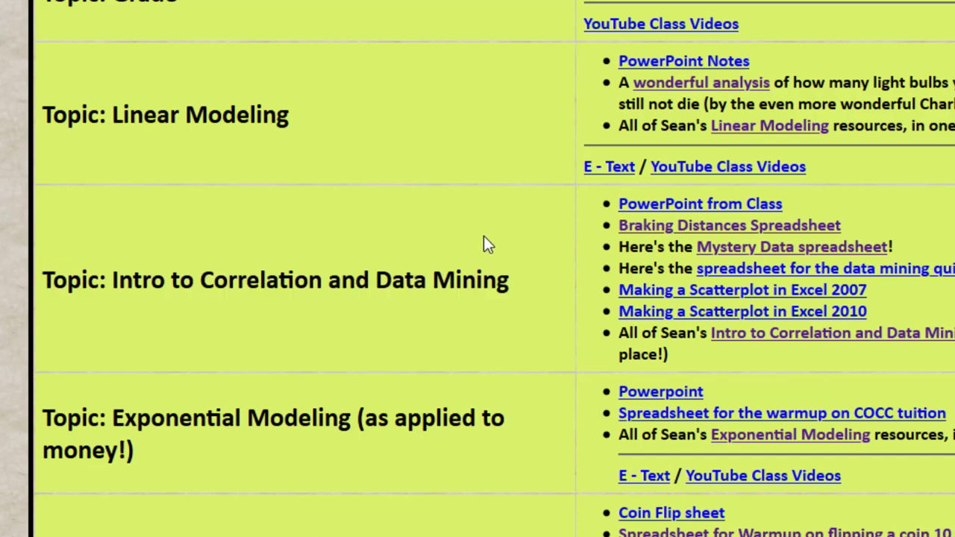
pyautogui.click(661, 237)
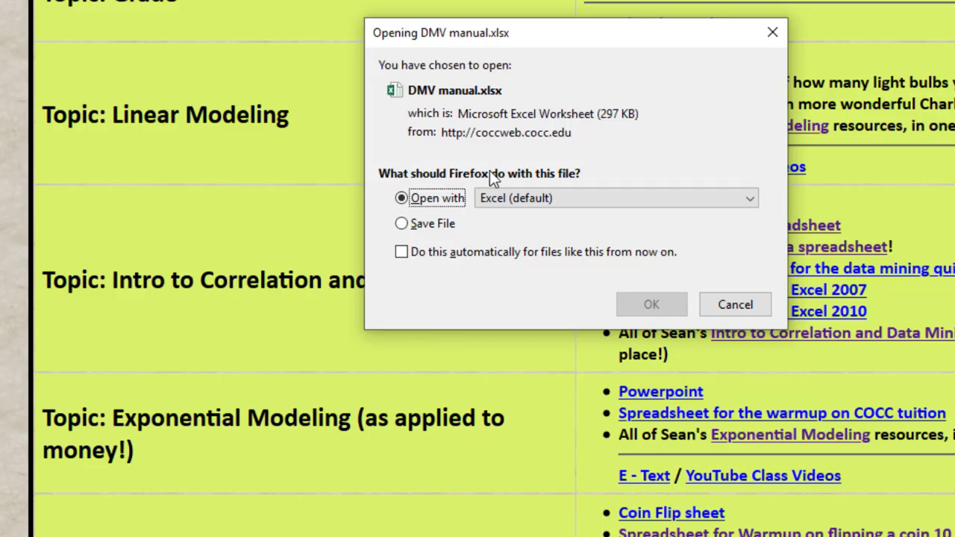
pyautogui.click(640, 307)
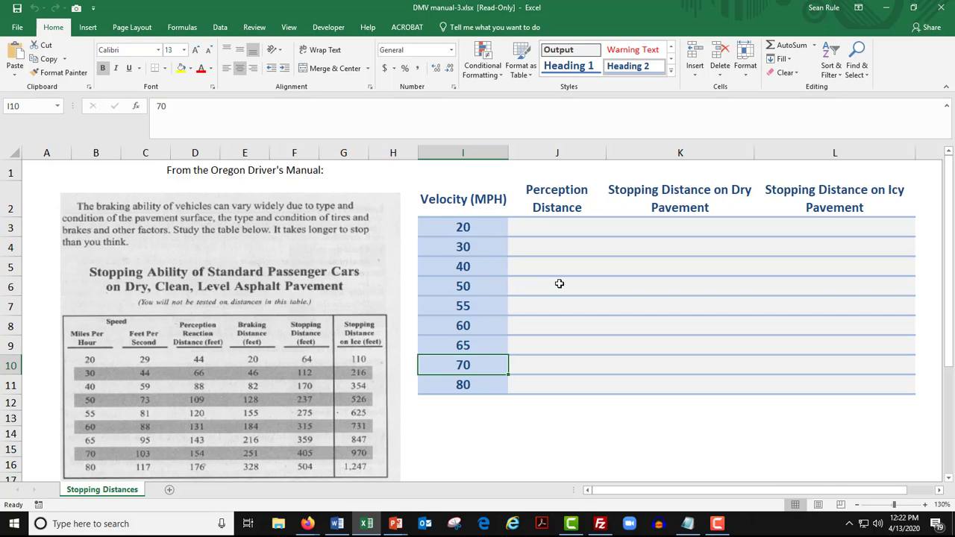
# - Examine the Oregon Driver's Manual stopping-distance table and the notes beneath it
pyautogui.click(193, 223)
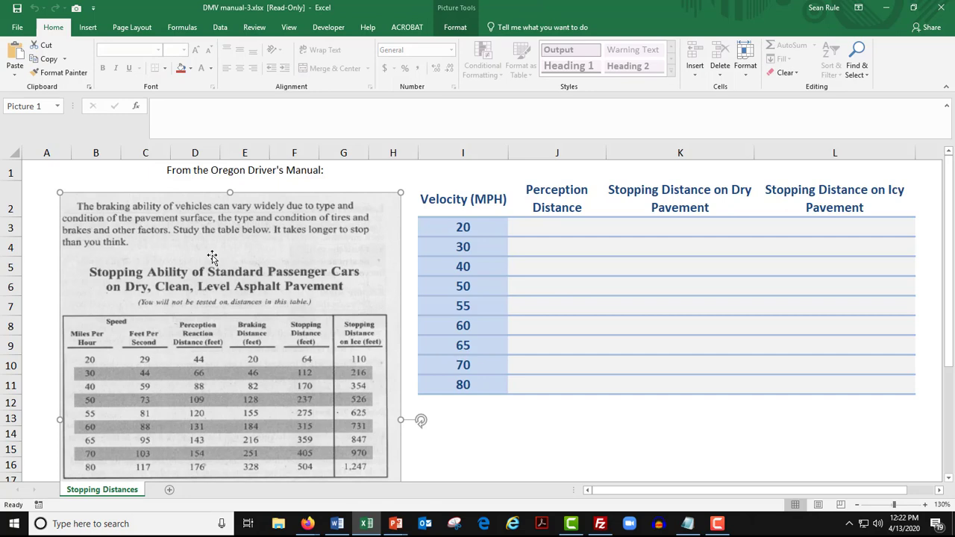
pyautogui.scroll(-3, 212, 258)
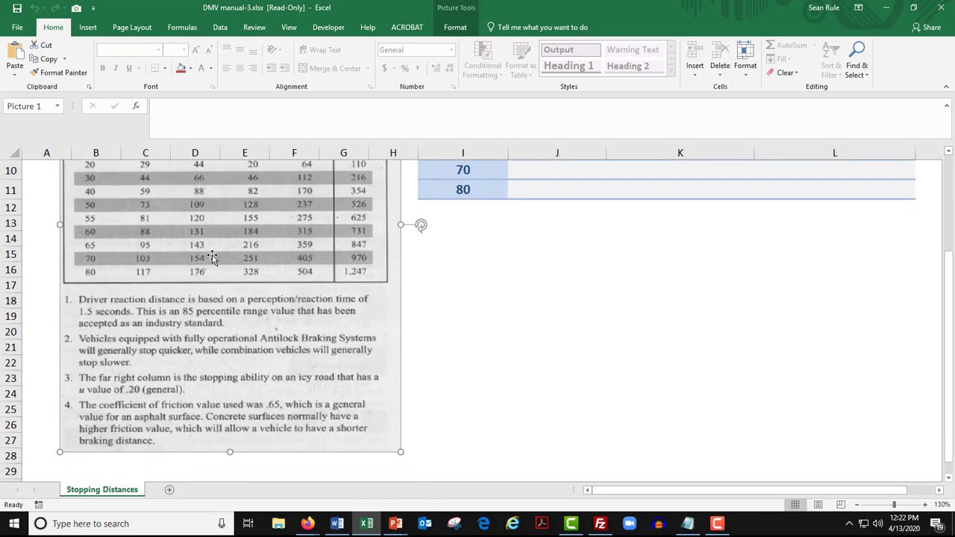
pyautogui.scroll(1, 212, 257)
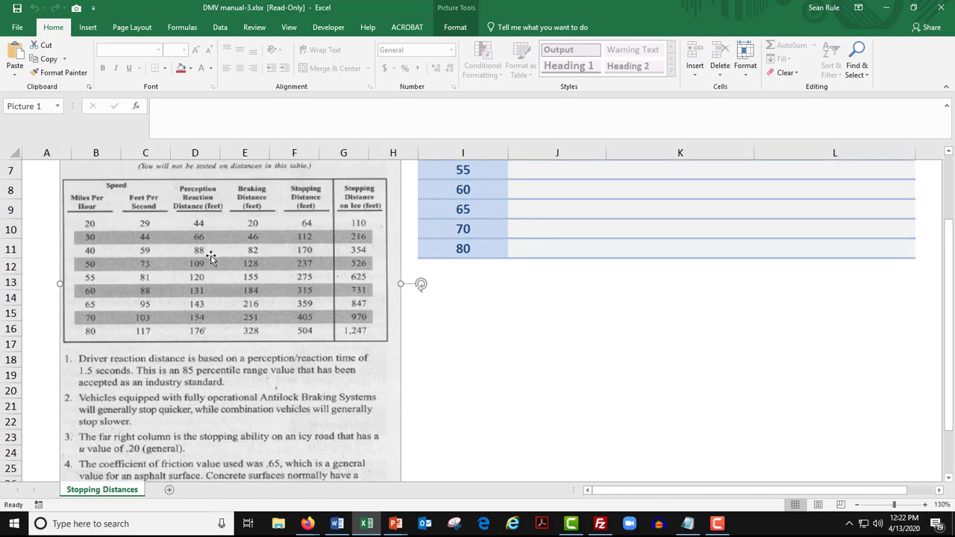
pyautogui.scroll(1, 212, 258)
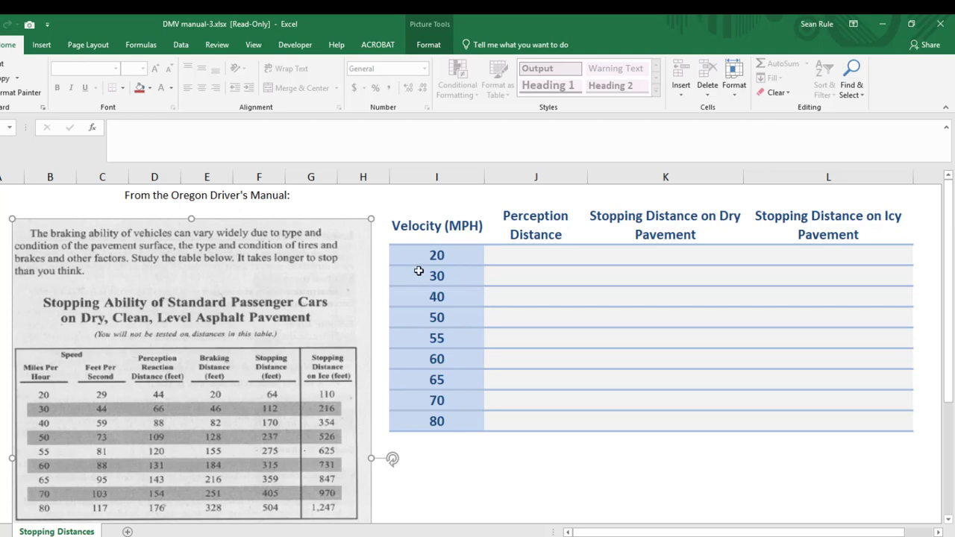
# - Enter perception distances of 44, 66 and 88 for the velocities 20, 30 and 40 MPH
pyautogui.click(515, 257)
pyautogui.moveTo(522, 277); pyautogui.dragTo(533, 419)
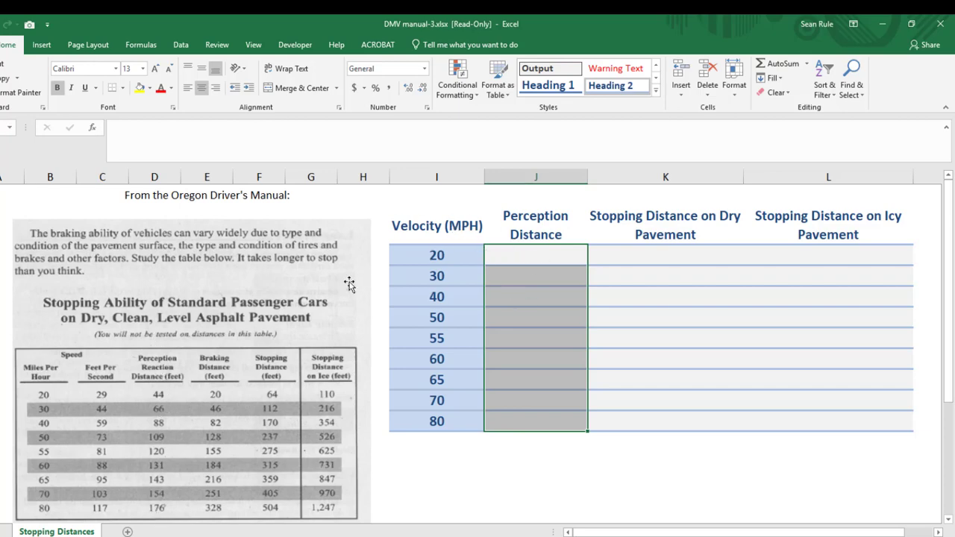
pyautogui.click(538, 255)
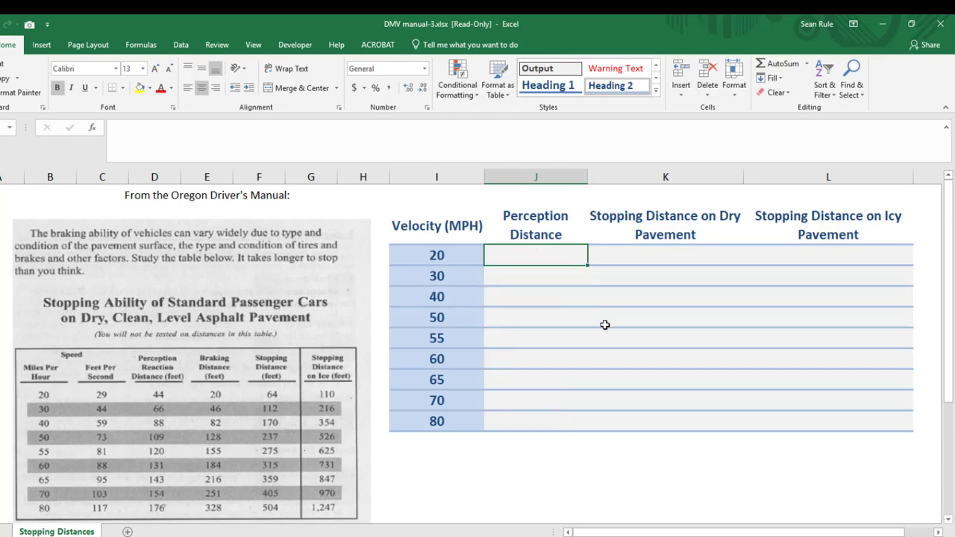
pyautogui.write('44')
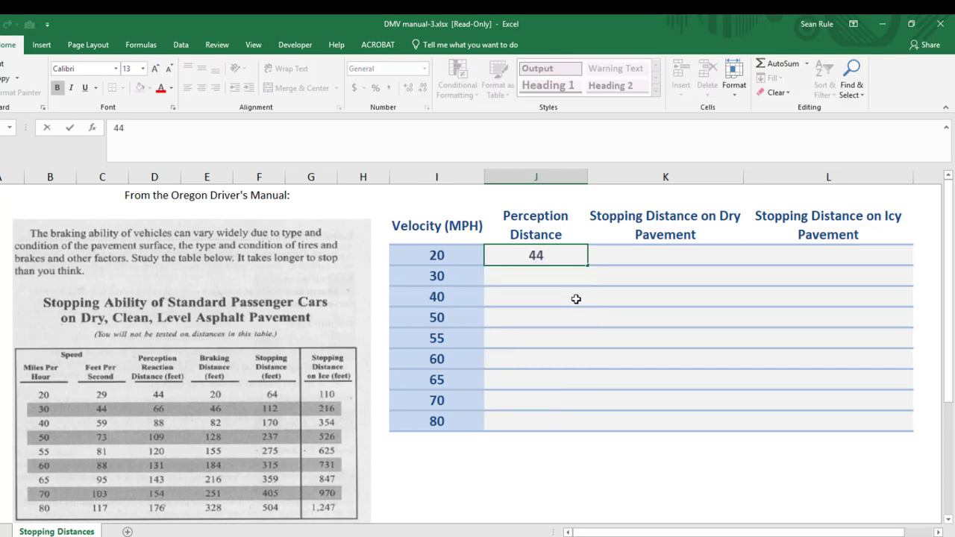
pyautogui.press('Return')
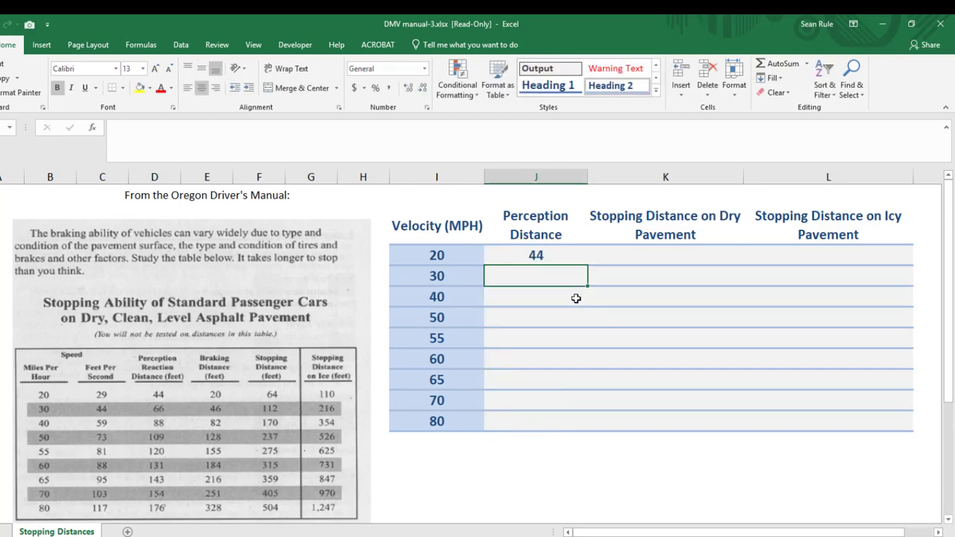
pyautogui.write('66')
pyautogui.press('Return')
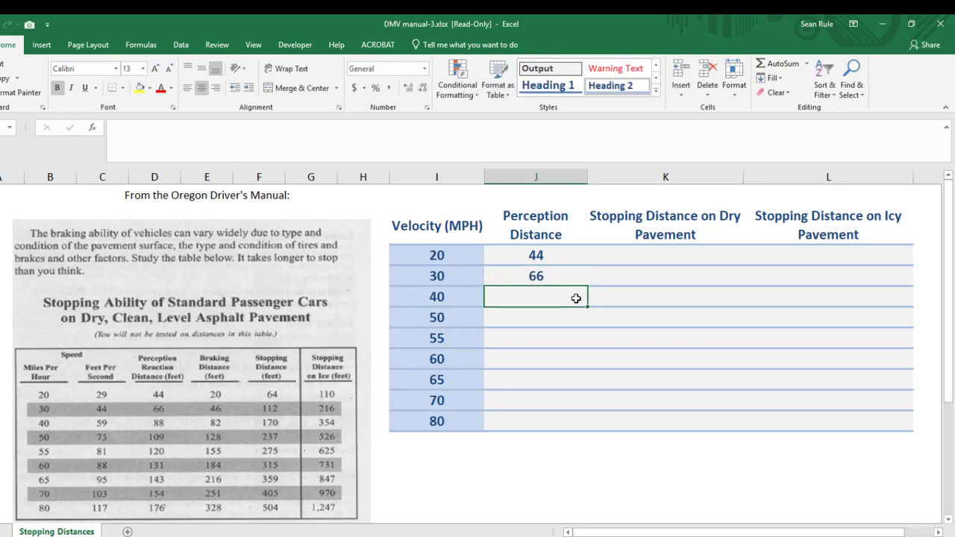
pyautogui.write('88')
pyautogui.press('Return')
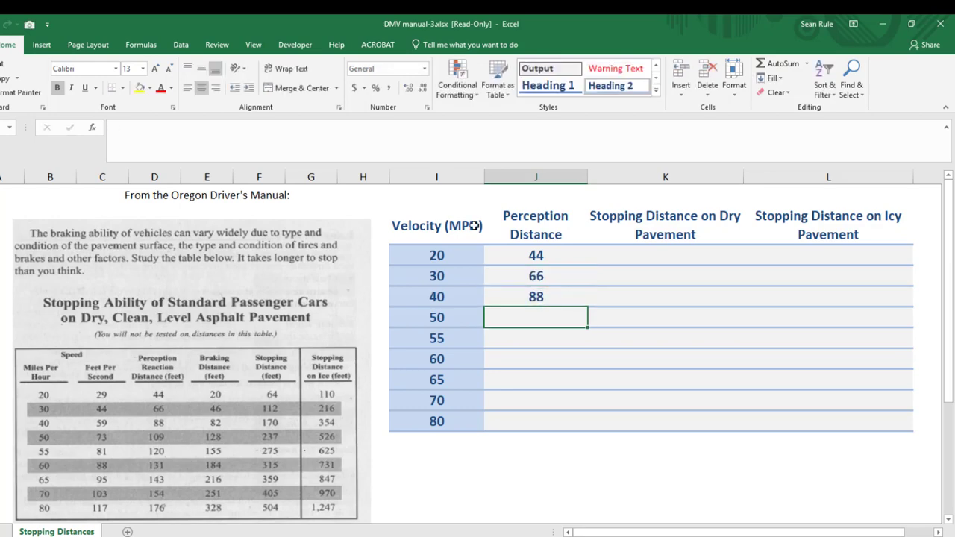
pyautogui.moveTo(551, 251); pyautogui.dragTo(564, 422)
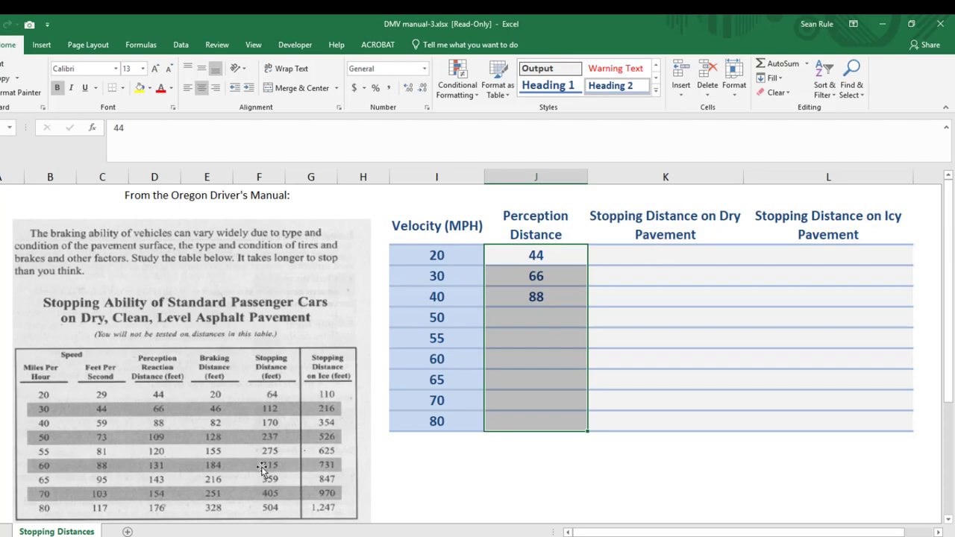
pyautogui.moveTo(685, 254); pyautogui.dragTo(682, 421)
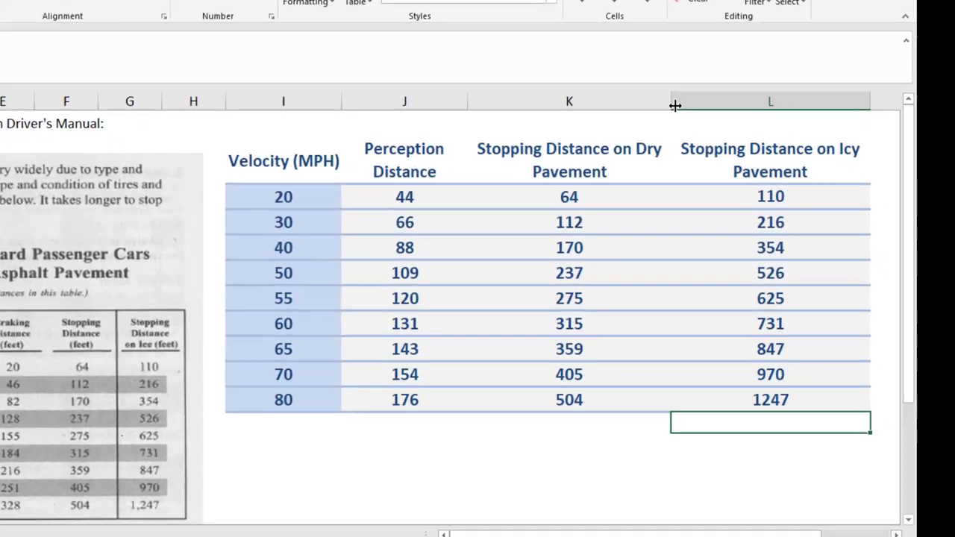
# - Narrow columns K and L so their headings wrap with "Dry Pavement" and "Icy Pavement" on the second line
pyautogui.moveTo(674, 105); pyautogui.dragTo(617, 88)
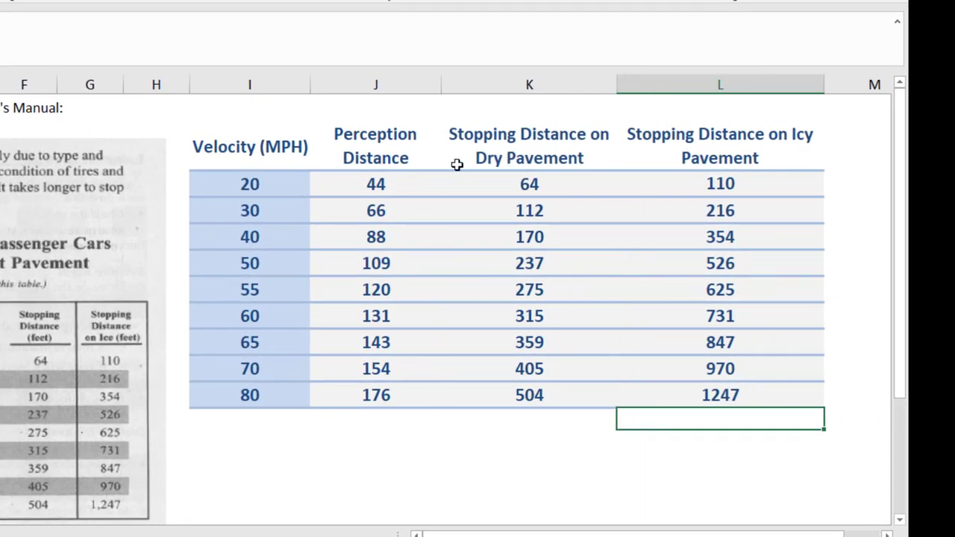
pyautogui.moveTo(824, 85); pyautogui.dragTo(789, 90)
pyautogui.click(522, 158)
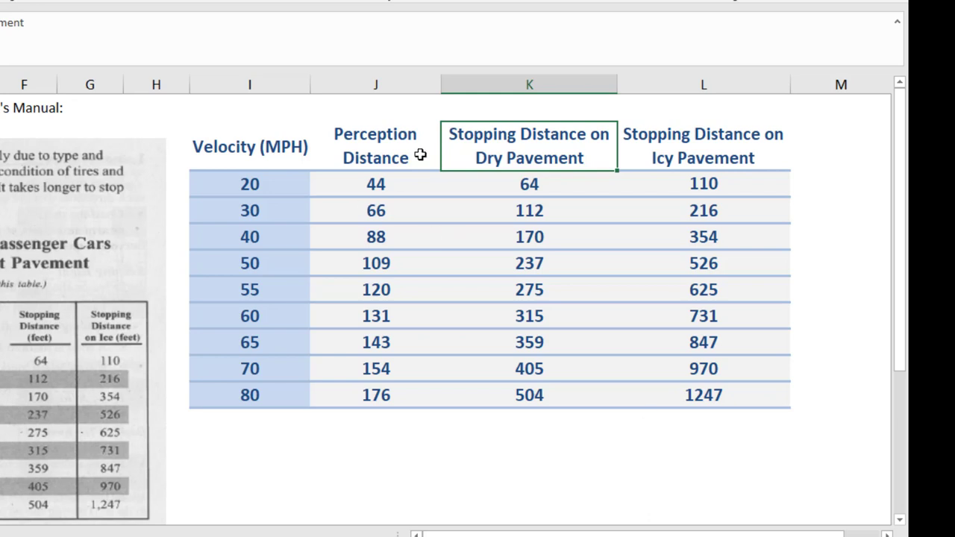
# - Change column J's heading to "Perception Reaction Distance" and widen the column so the heading fits on two lines
pyautogui.moveTo(370, 185); pyautogui.dragTo(389, 406)
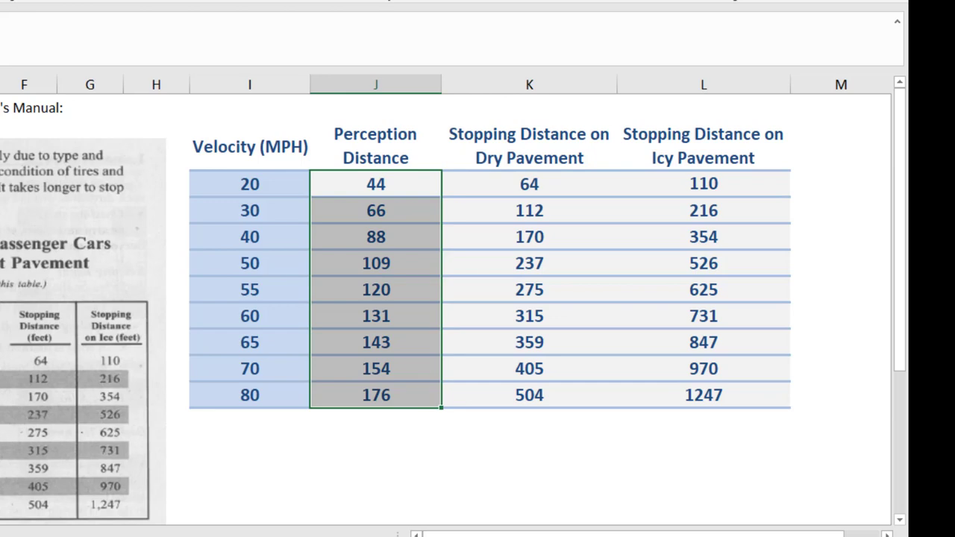
pyautogui.click(377, 132)
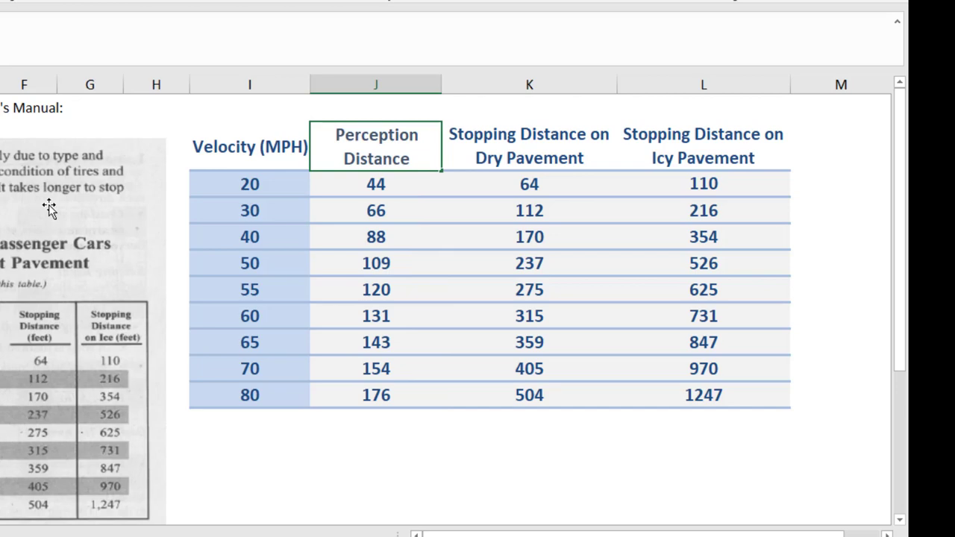
pyautogui.write('Reaction')
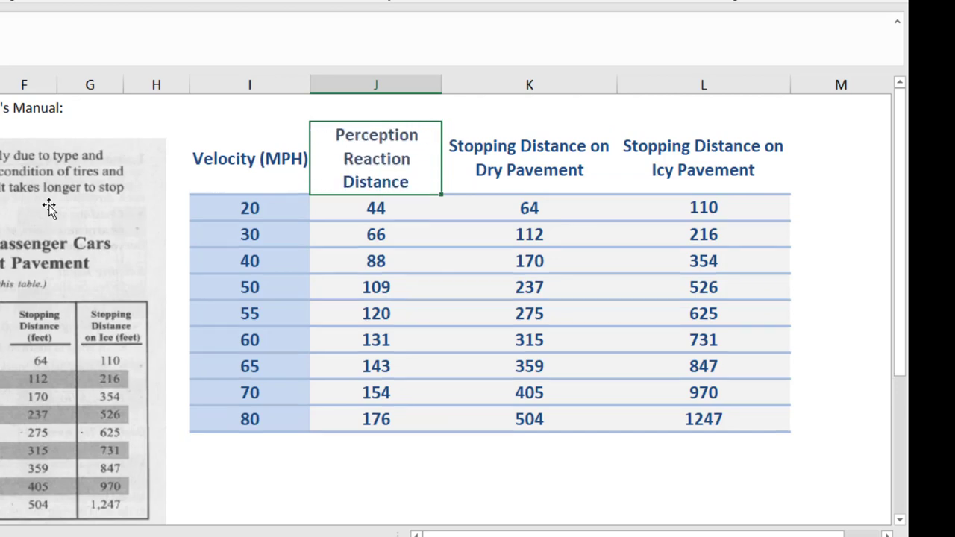
pyautogui.press('Return')
pyautogui.moveTo(441, 82); pyautogui.dragTo(473, 83)
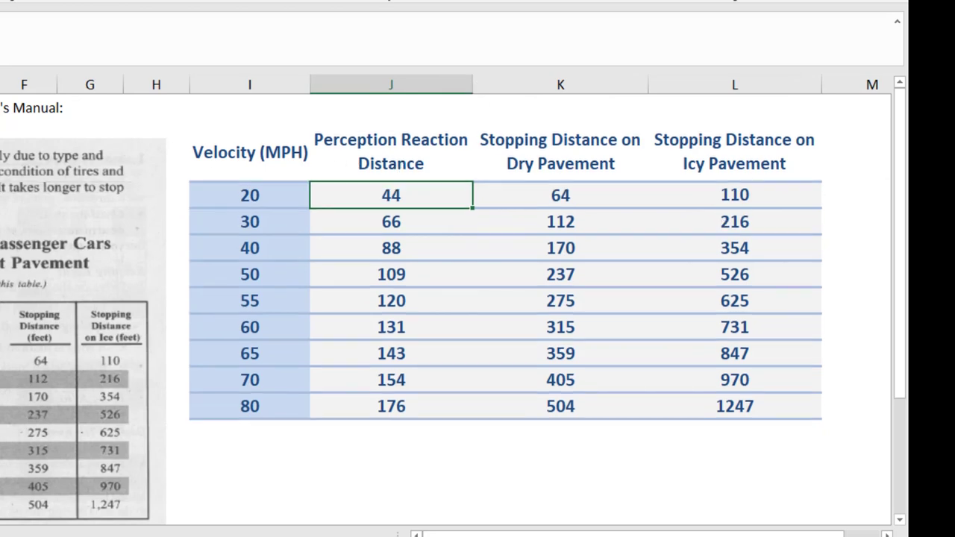
# - Compare the velocities with their perception reaction distances at 20, 30, 40 and 80 MPH, then review the whole distance column
pyautogui.click(410, 156)
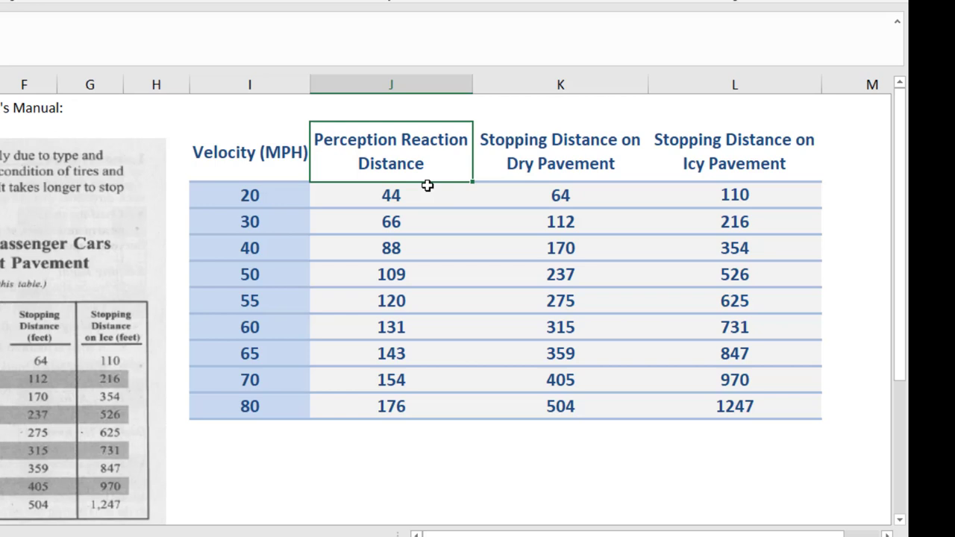
pyautogui.click(423, 276)
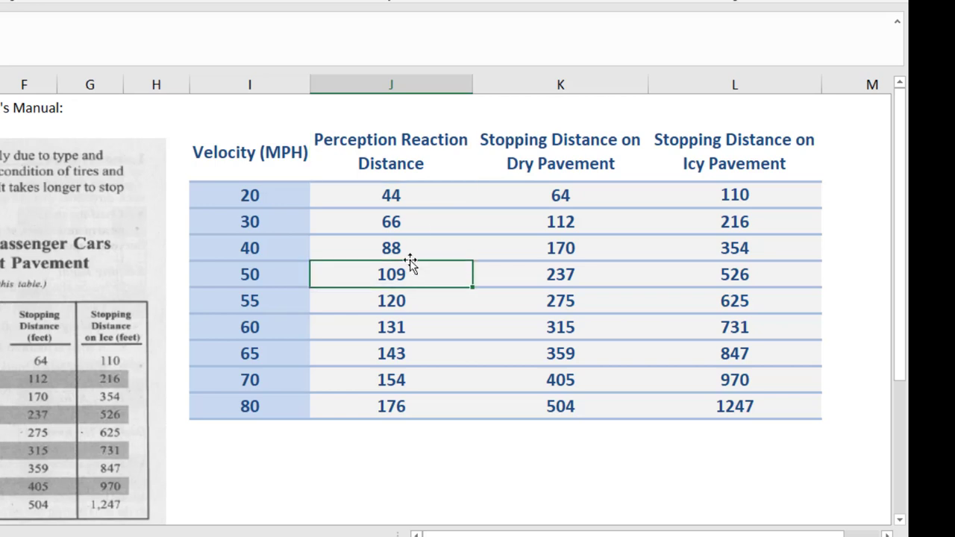
pyautogui.click(274, 195)
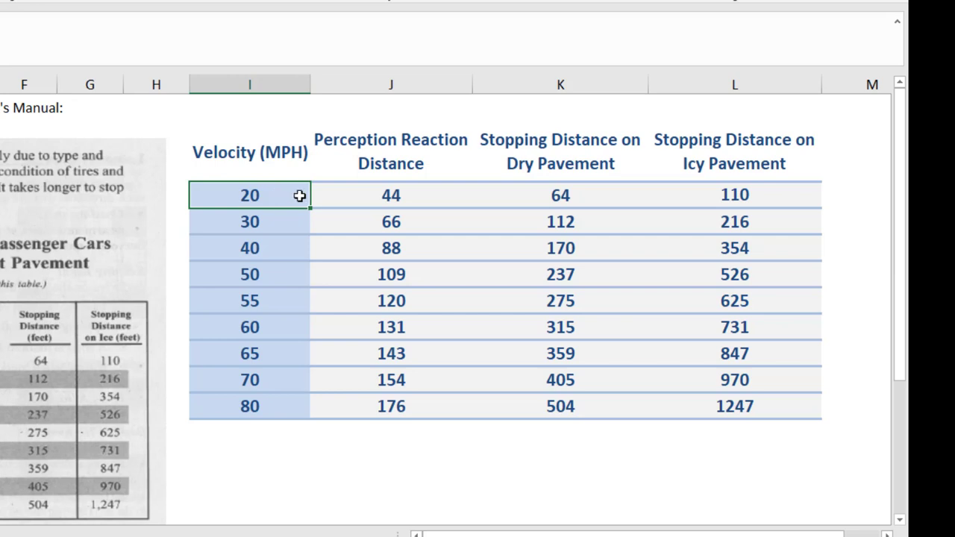
pyautogui.moveTo(357, 202); pyautogui.dragTo(415, 194)
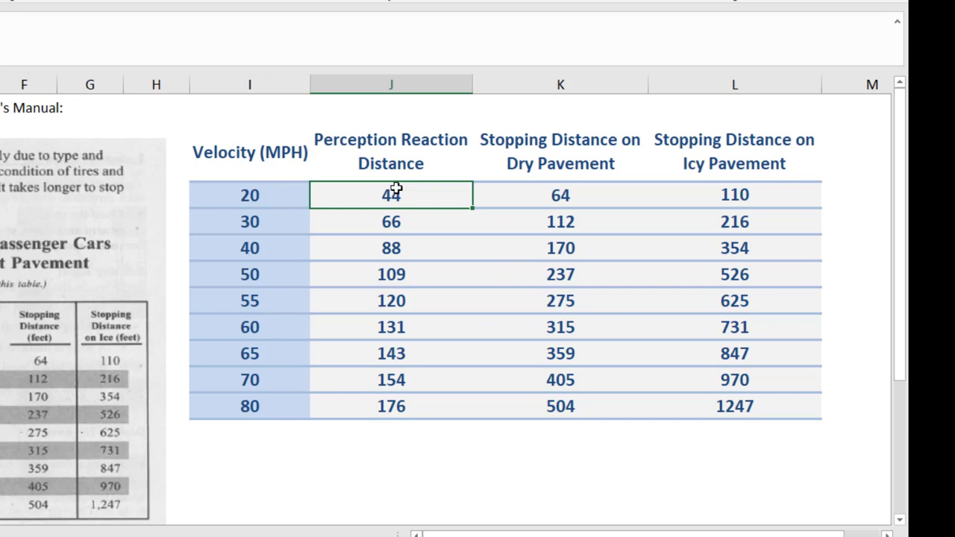
pyautogui.click(251, 191)
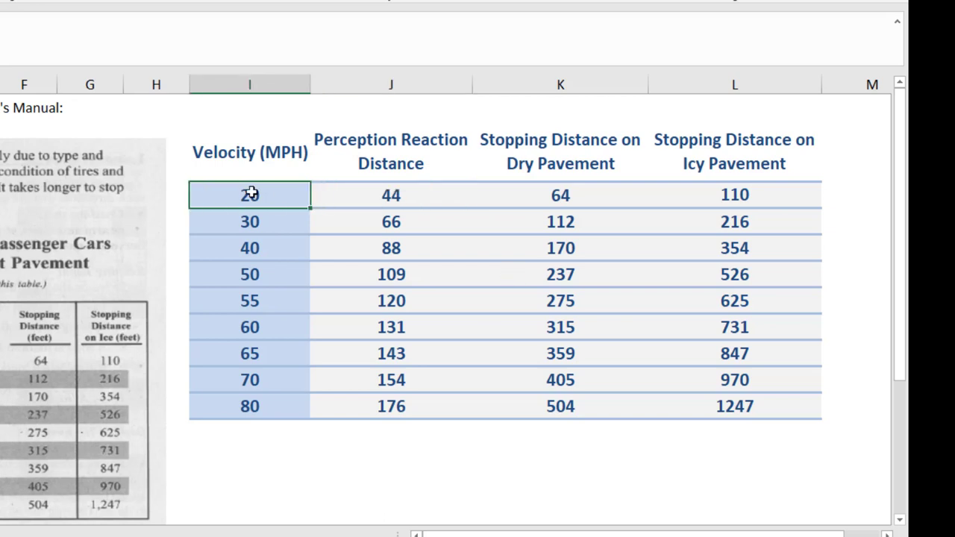
pyautogui.click(378, 197)
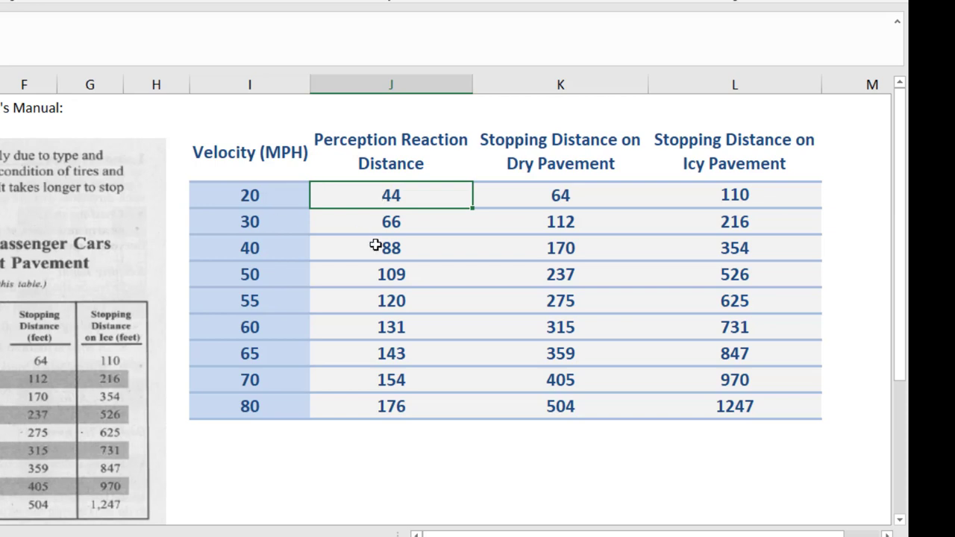
pyautogui.click(258, 222)
pyautogui.click(374, 226)
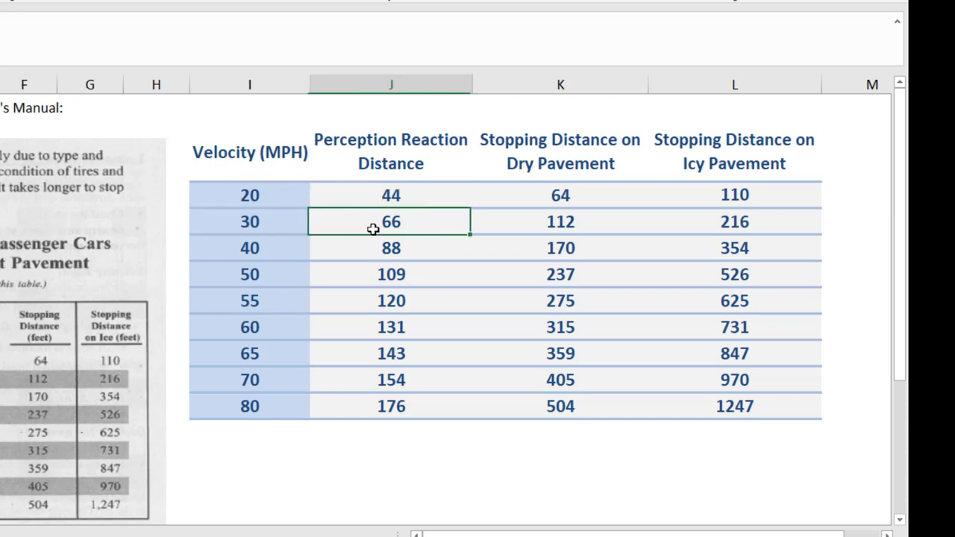
pyautogui.click(244, 254)
pyautogui.click(402, 248)
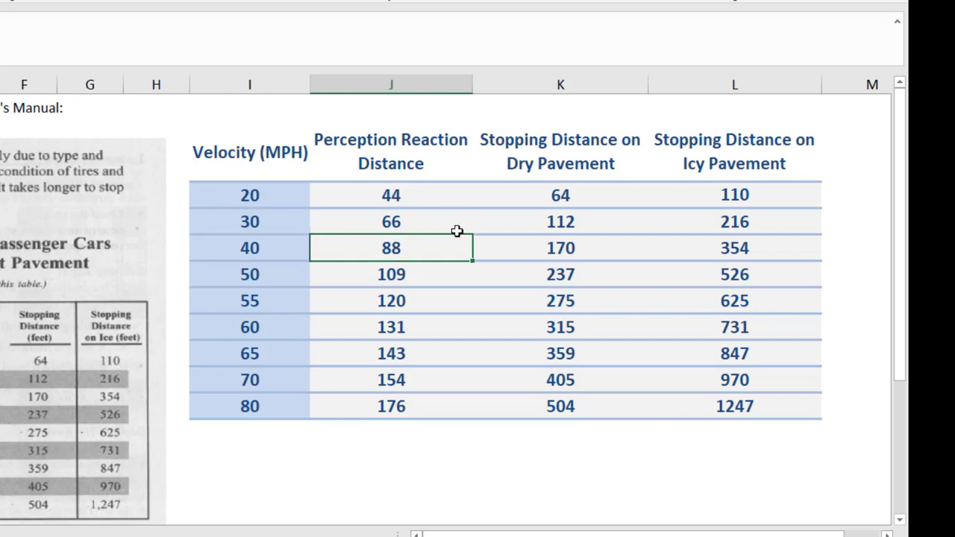
pyautogui.click(274, 407)
pyautogui.click(407, 401)
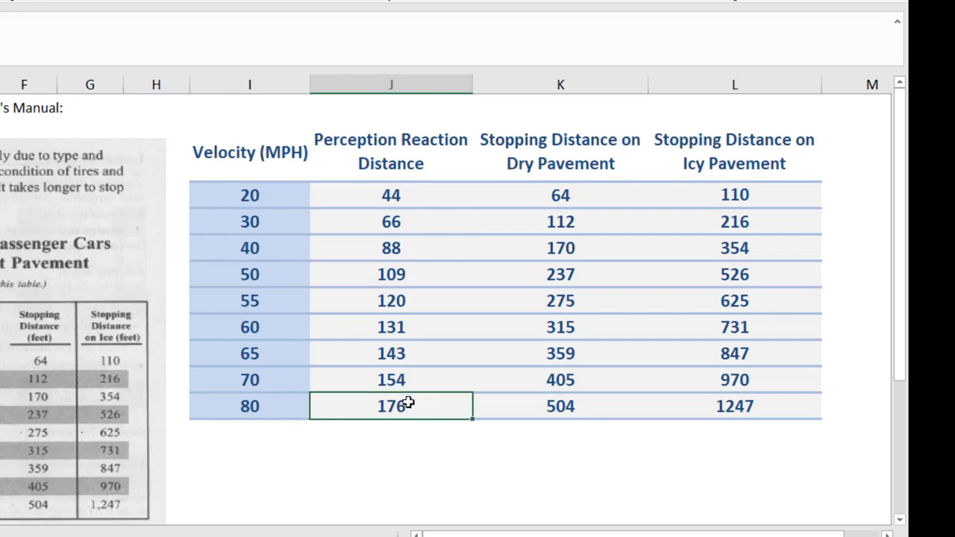
pyautogui.press('Up')
pyautogui.press('Up')
pyautogui.moveTo(388, 189); pyautogui.dragTo(386, 407)
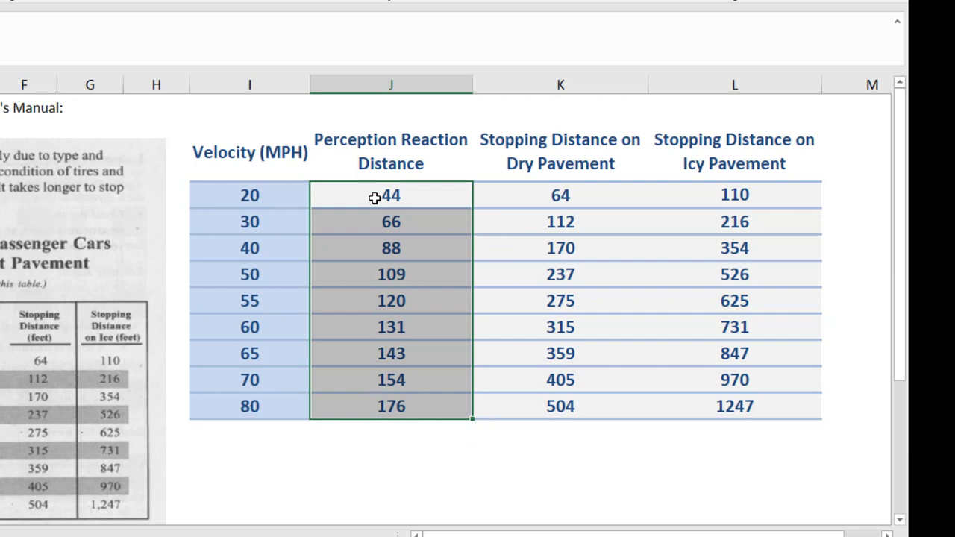
# - Review the perception reaction distances from 20 to 80 MPH, then match the 60 MPH velocity with its perception reaction distance
pyautogui.moveTo(375, 197); pyautogui.dragTo(365, 407)
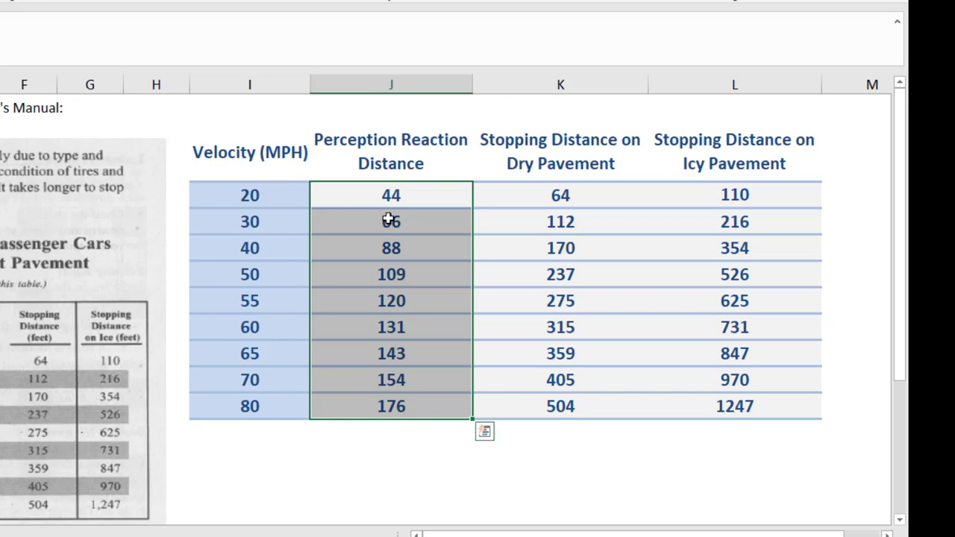
pyautogui.click(245, 329)
pyautogui.click(426, 321)
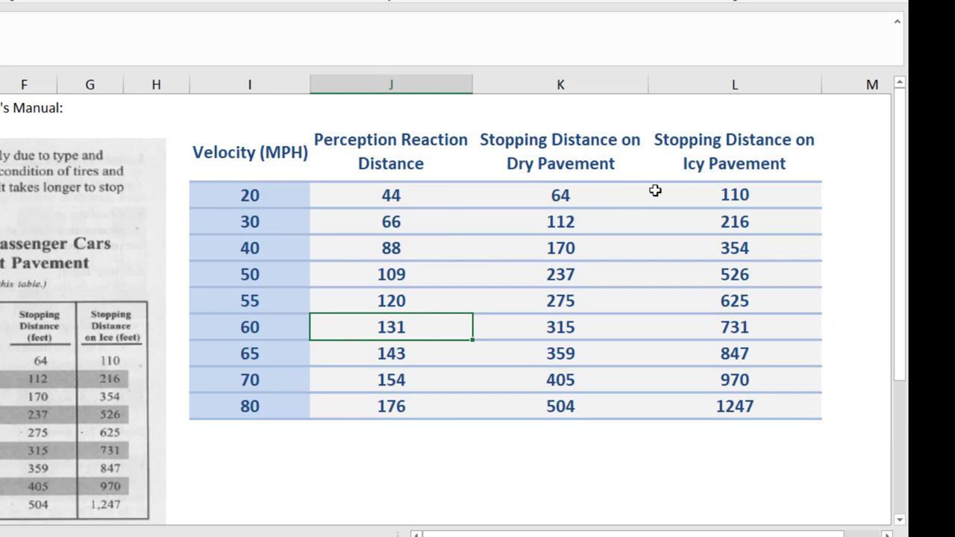
# - Compare the 20 MPH velocity with its dry pavement stopping distance and examine that column's heading
pyautogui.click(567, 194)
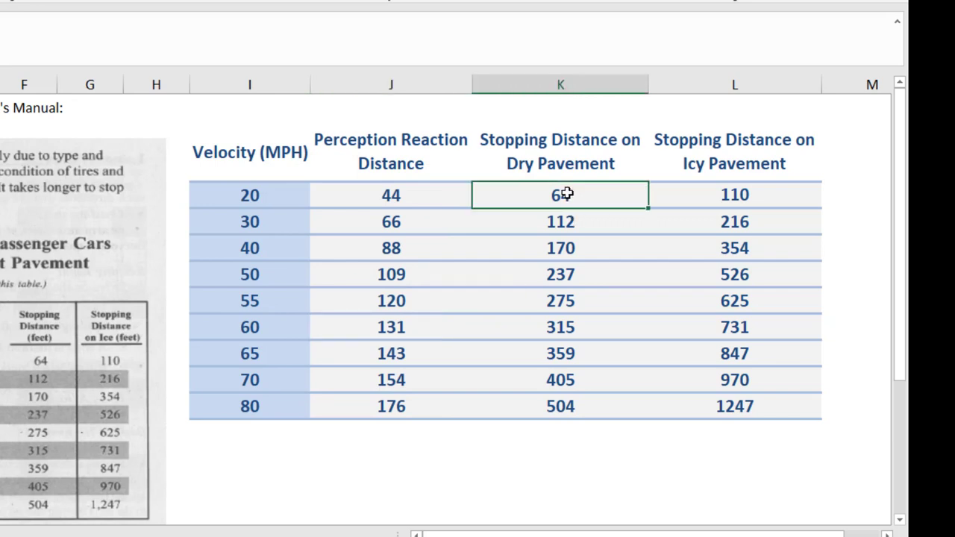
pyautogui.click(547, 165)
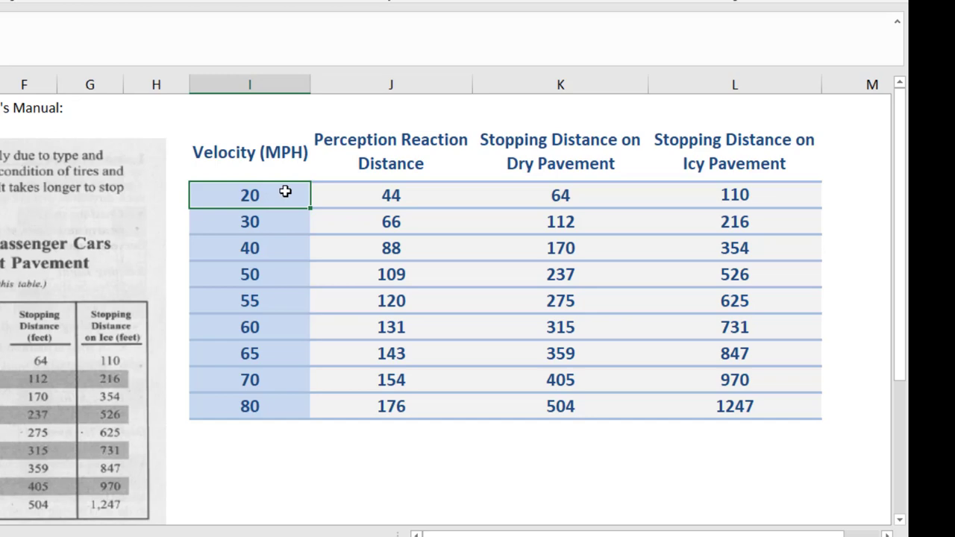
pyautogui.click(557, 192)
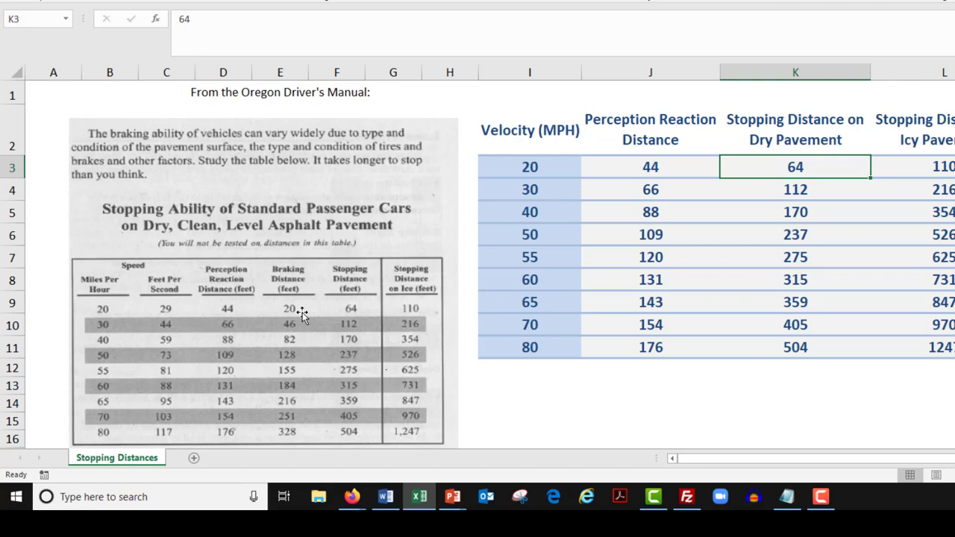
pyautogui.click(758, 135)
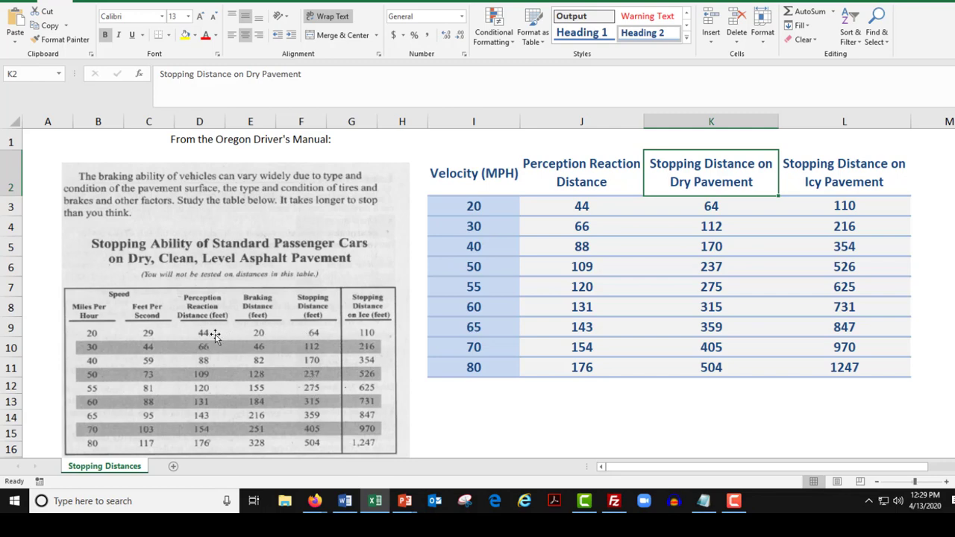
# - Review the dry pavement stopping distances down the column, then compare the 80 MPH velocity with its dry pavement distance
pyautogui.moveTo(711, 203); pyautogui.dragTo(714, 366)
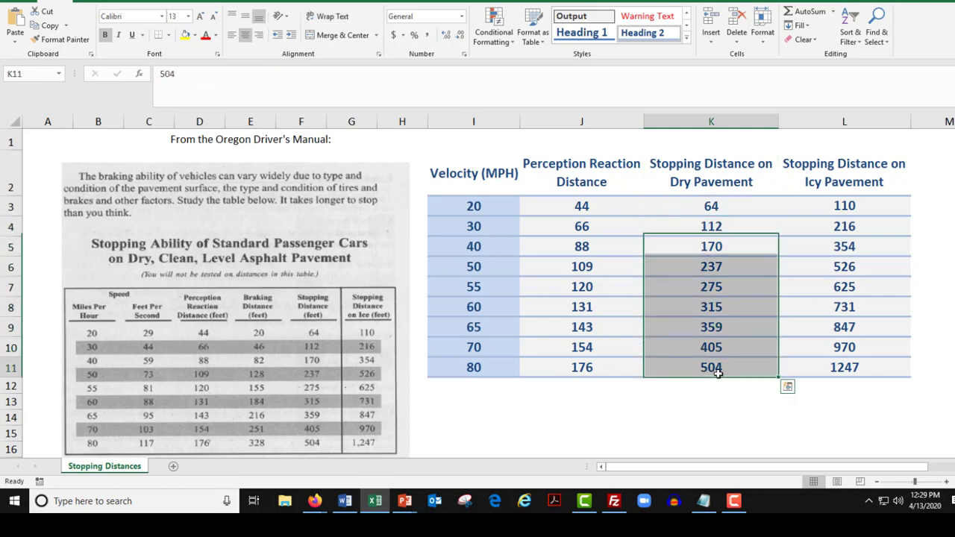
pyautogui.click(455, 363)
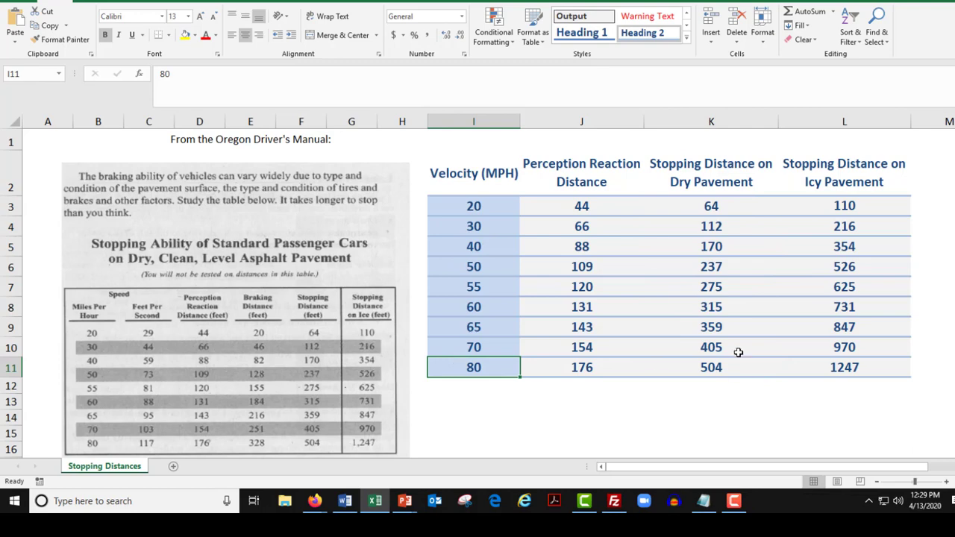
pyautogui.click(689, 367)
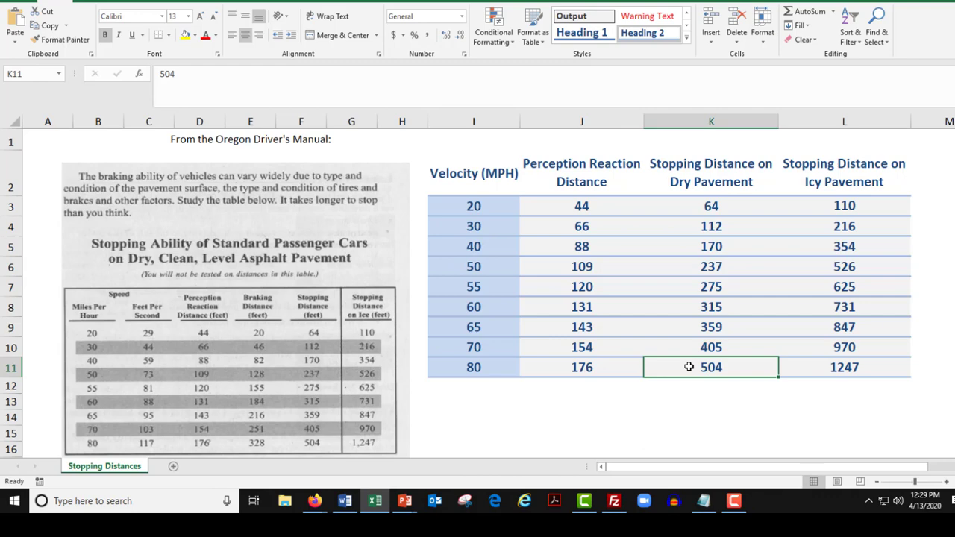
pyautogui.click(469, 368)
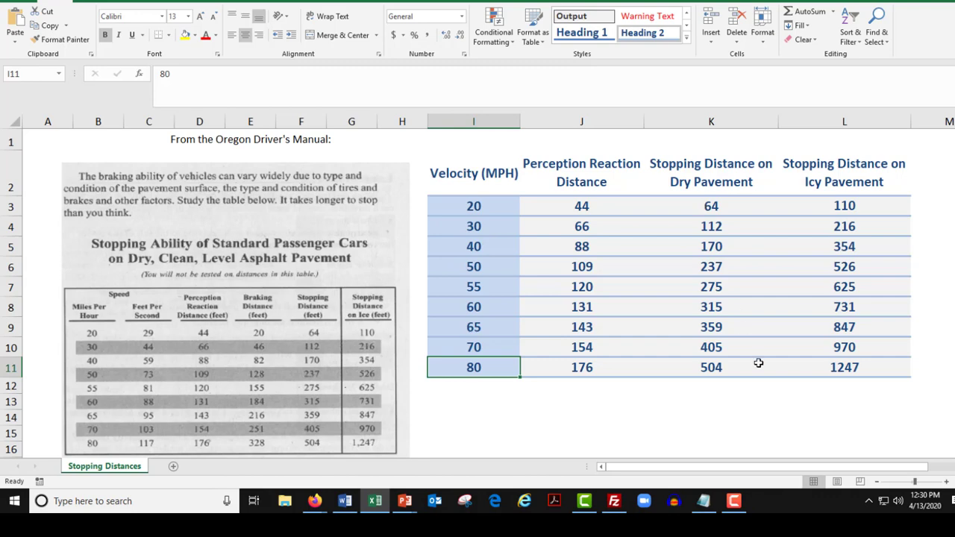
pyautogui.click(748, 365)
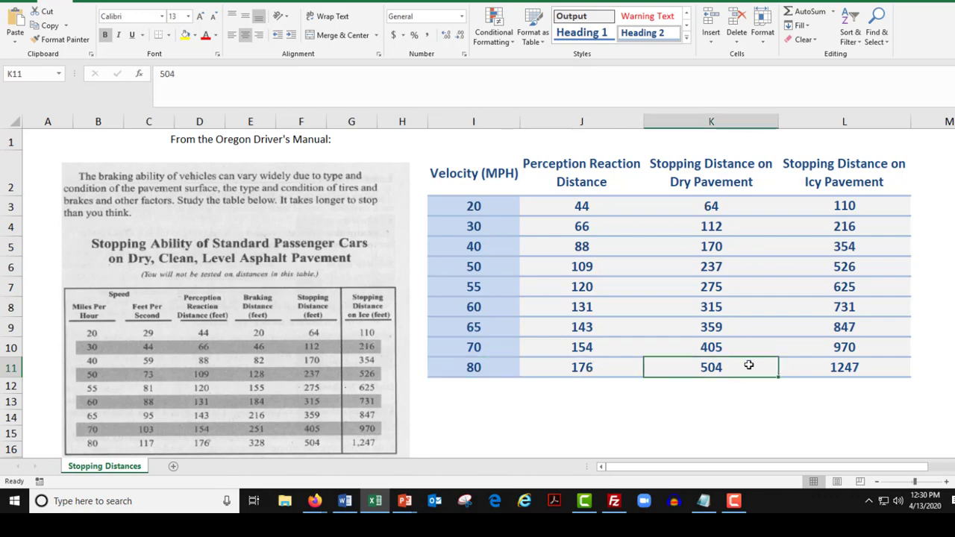
# - Examine the icy pavement stopping distances from 20 to 80 MPH, starting from the 20 MPH dry pavement distance and ending at 80 MPH
pyautogui.click(714, 199)
pyautogui.moveTo(847, 205); pyautogui.dragTo(843, 366)
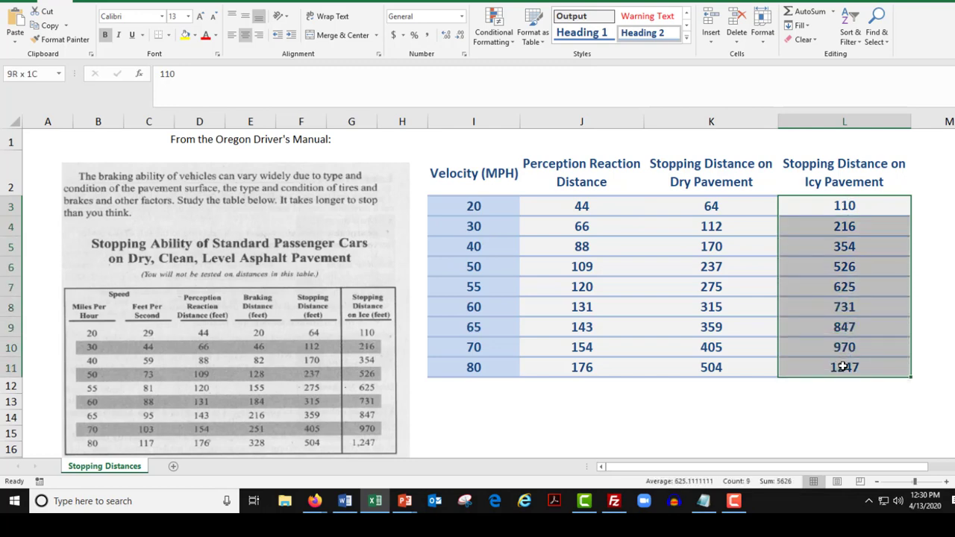
pyautogui.click(840, 370)
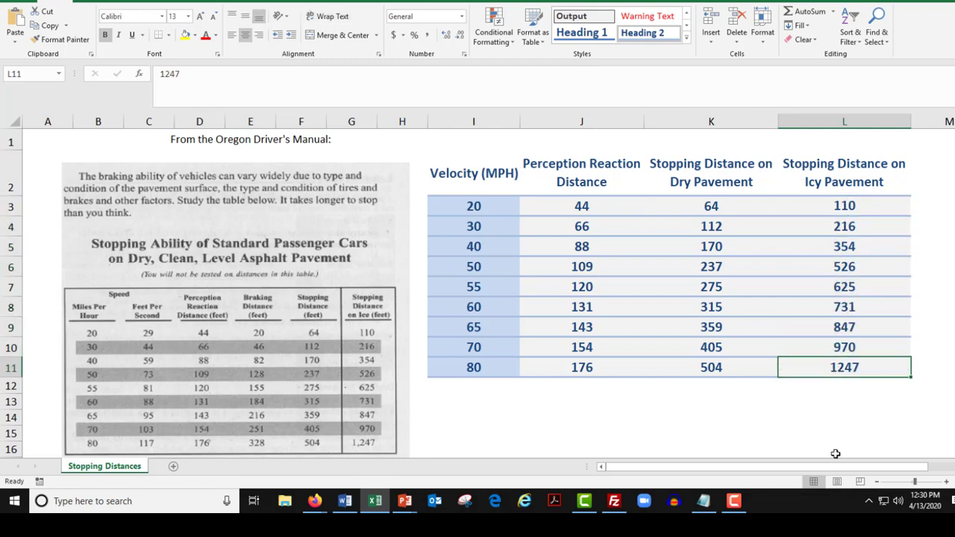